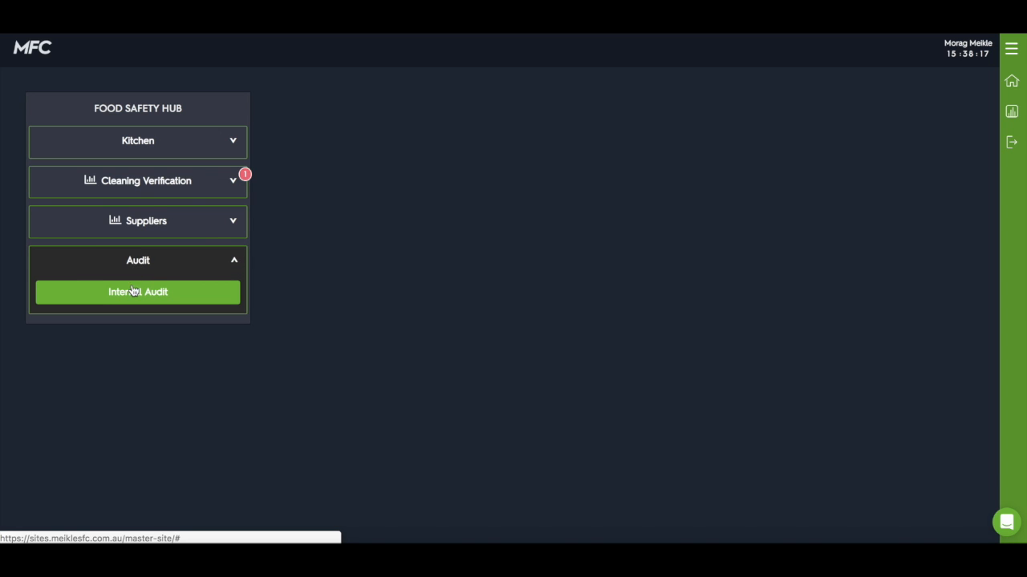
# Open the Internal Audit form from the Audit group and look over its general details fields.
pyautogui.click(129, 293)
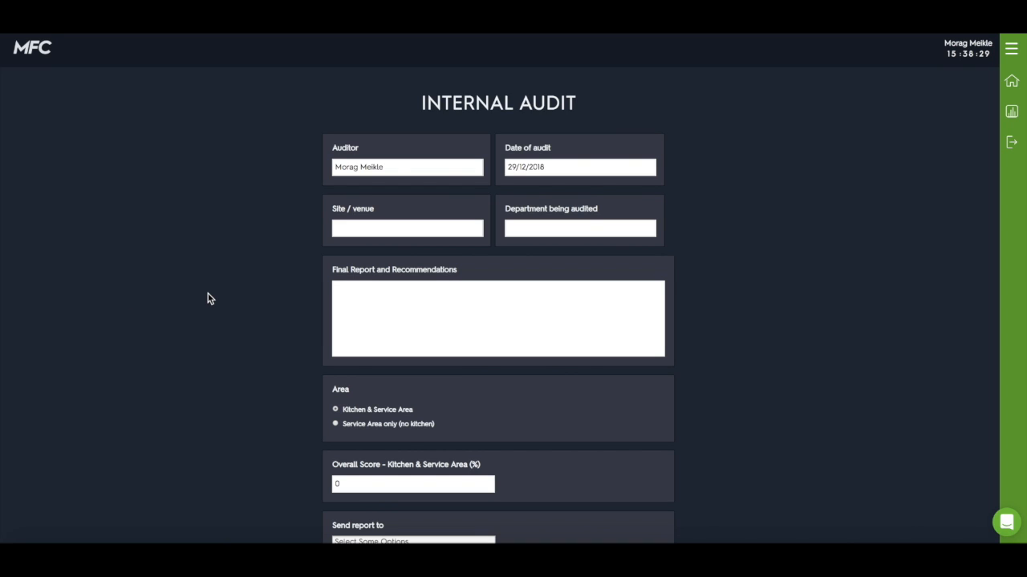
pyautogui.scroll(-1, 206, 298)
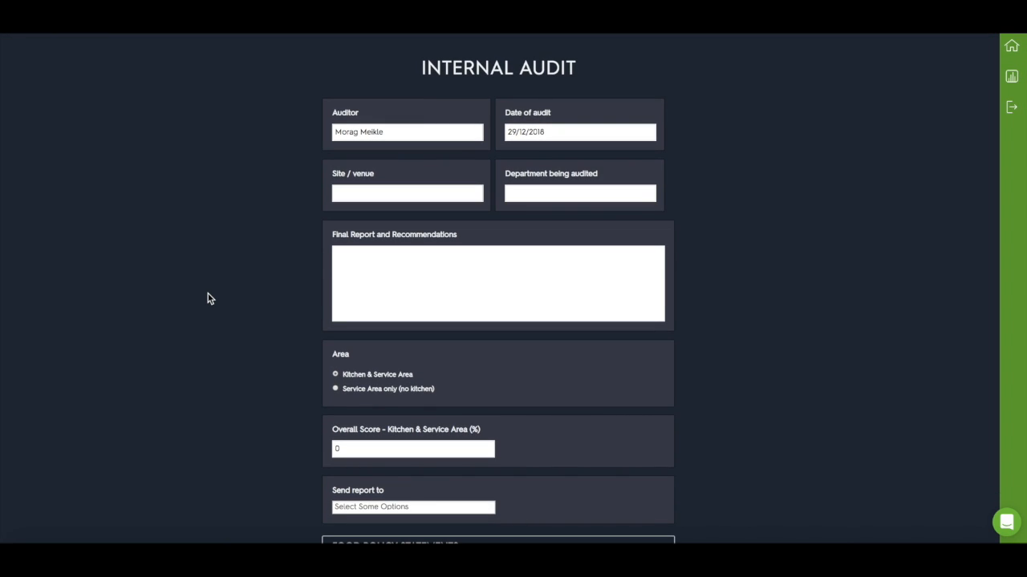
pyautogui.scroll(-1, 260, 300)
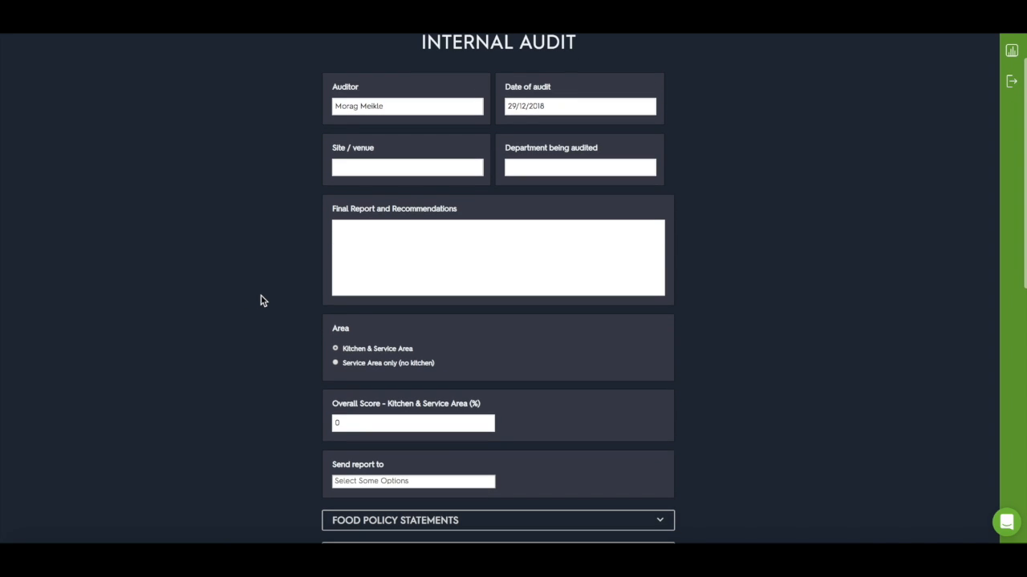
pyautogui.scroll(2, 261, 300)
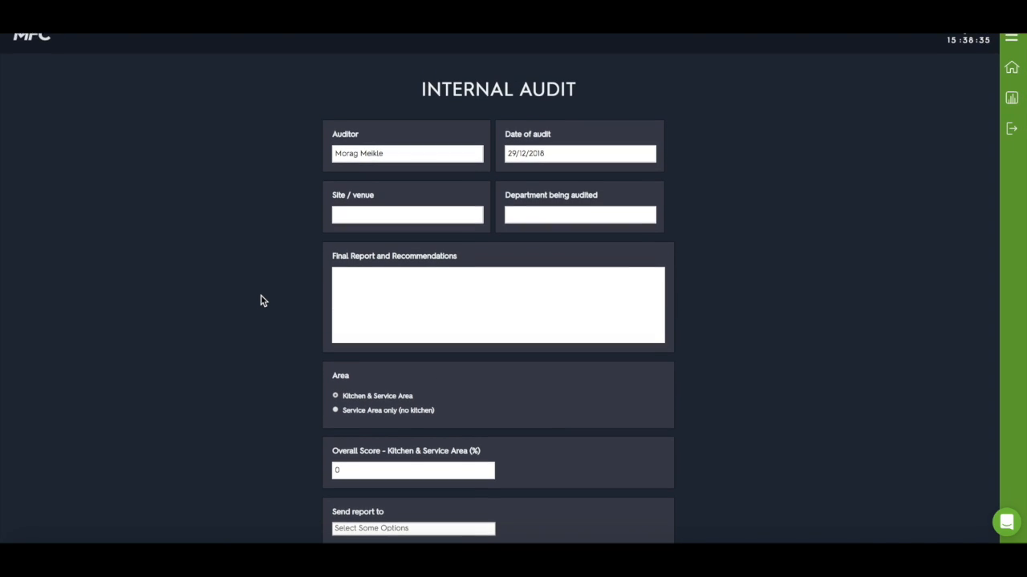
pyautogui.scroll(-1, 260, 301)
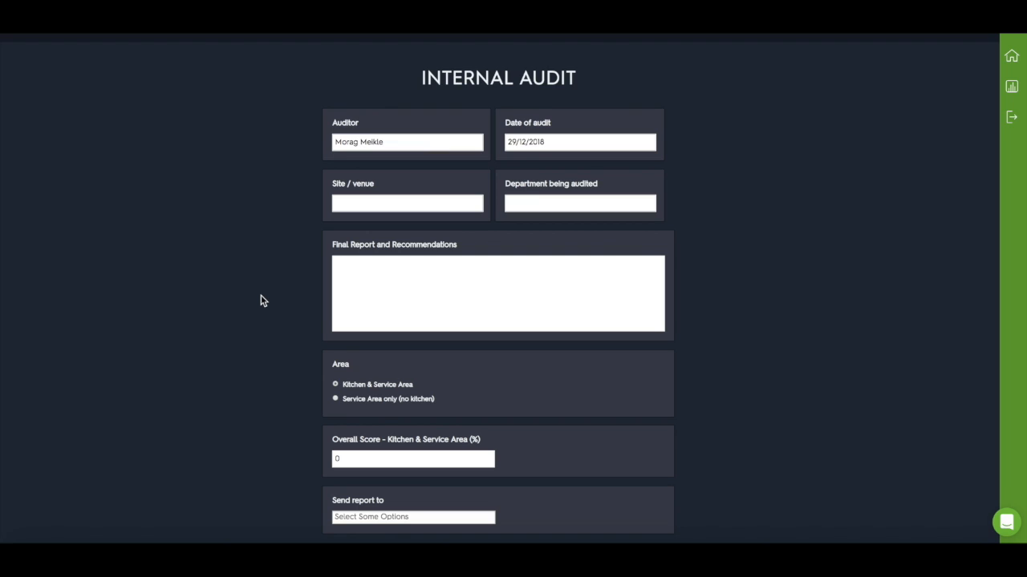
pyautogui.scroll(1, 261, 301)
pyautogui.scroll(-1, 261, 300)
pyautogui.scroll(1, 261, 301)
pyautogui.scroll(2, 261, 301)
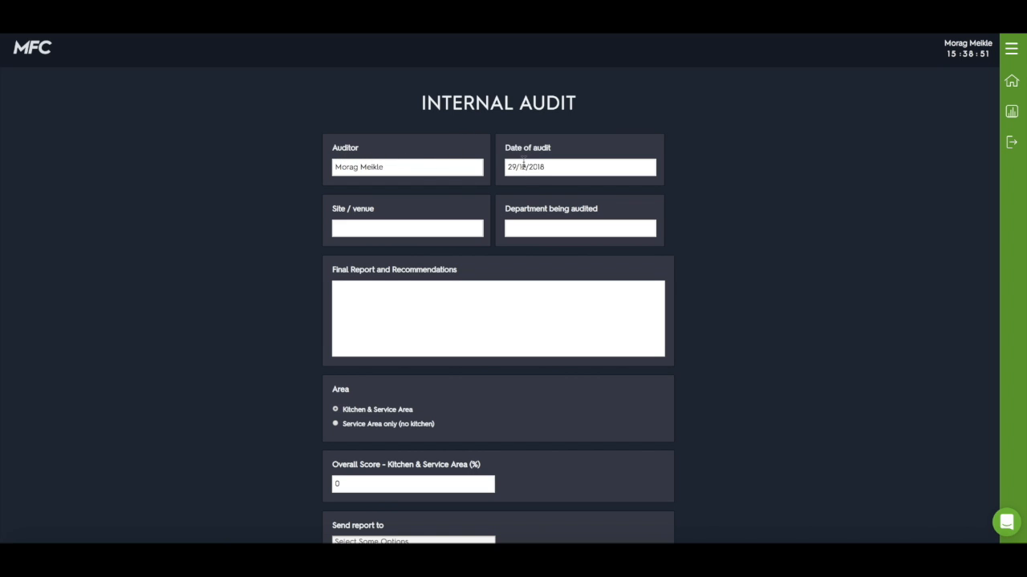
# Go through the auditor, audit date, site / venue and Final Report and Recommendations fields without filling them in.
pyautogui.click(412, 166)
pyautogui.click(540, 167)
pyautogui.click(380, 228)
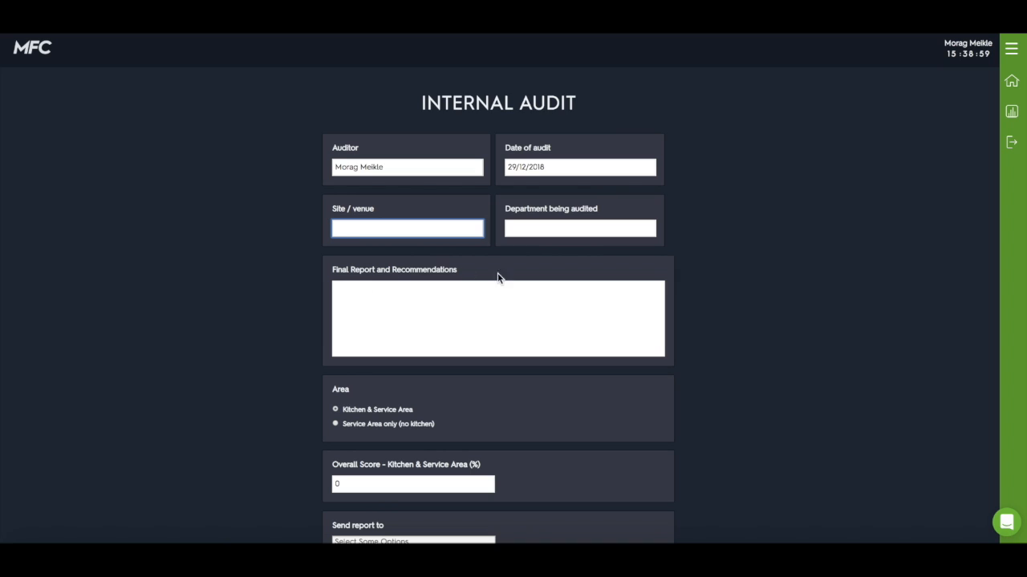
pyautogui.click(462, 299)
# Look over the Area and Overall Score settings and check the recipients available for Send report to, without choosing one.
pyautogui.scroll(-1, 366, 328)
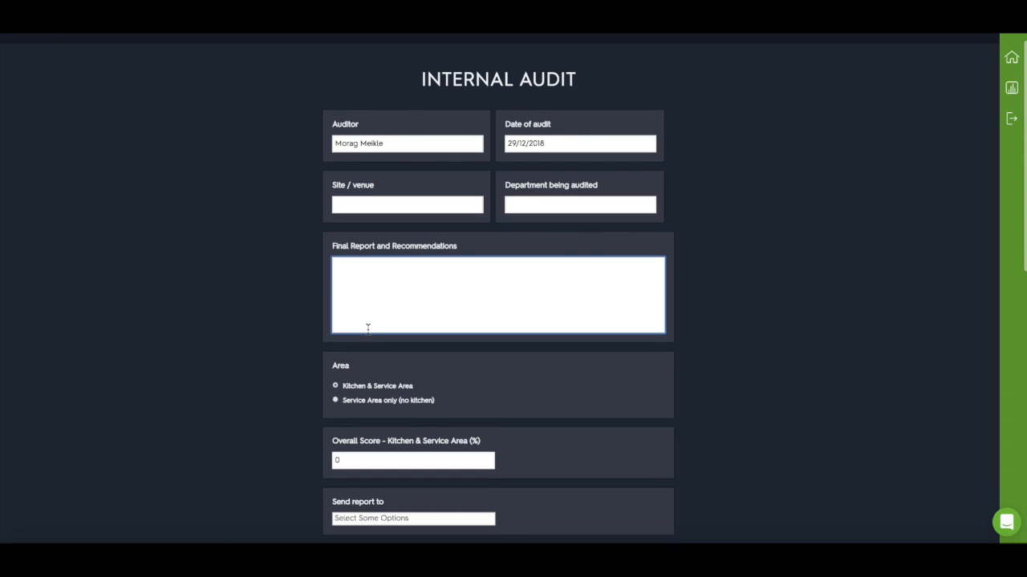
pyautogui.scroll(-2, 406, 293)
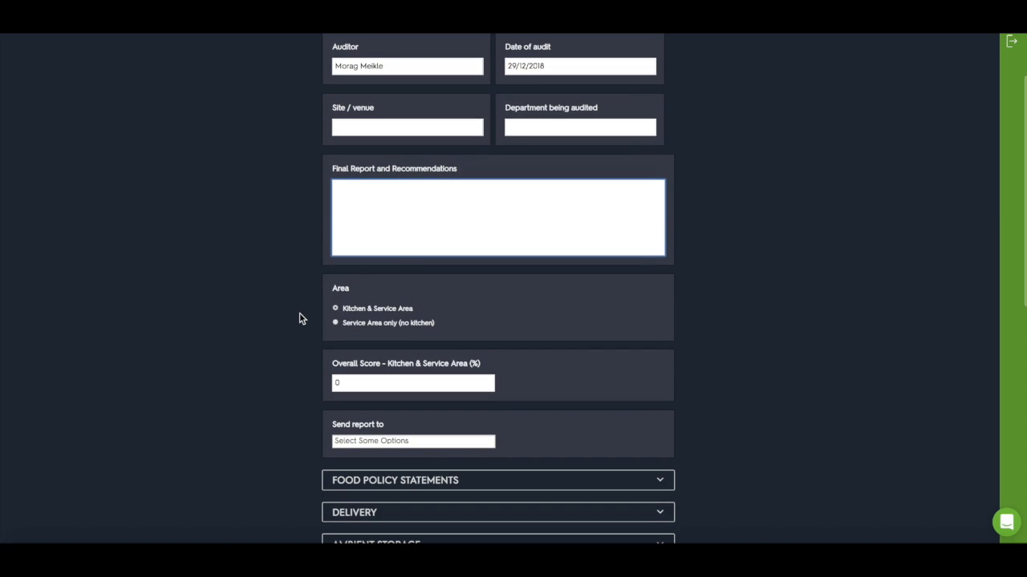
pyautogui.scroll(-2, 303, 317)
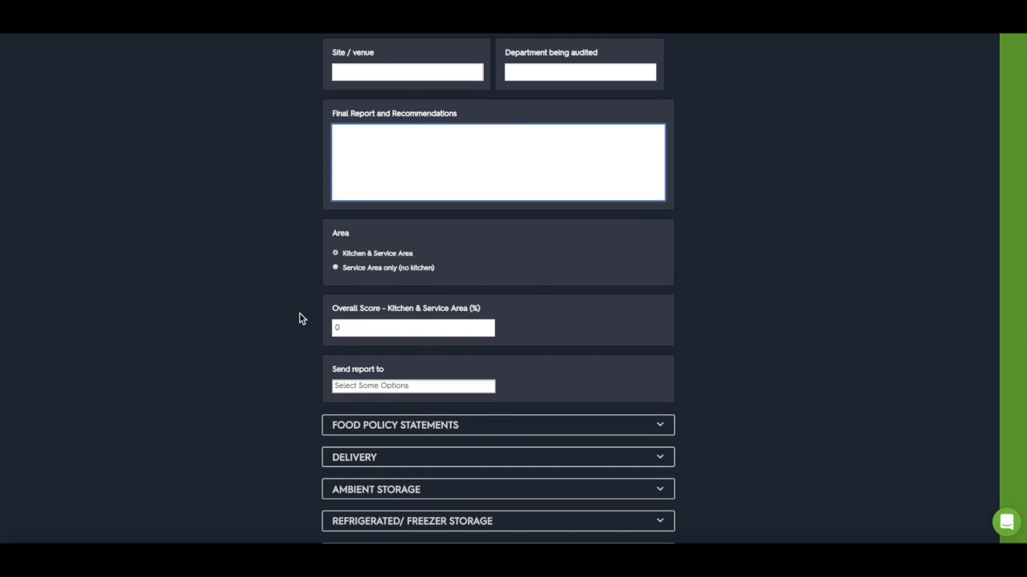
pyautogui.scroll(-4, 300, 318)
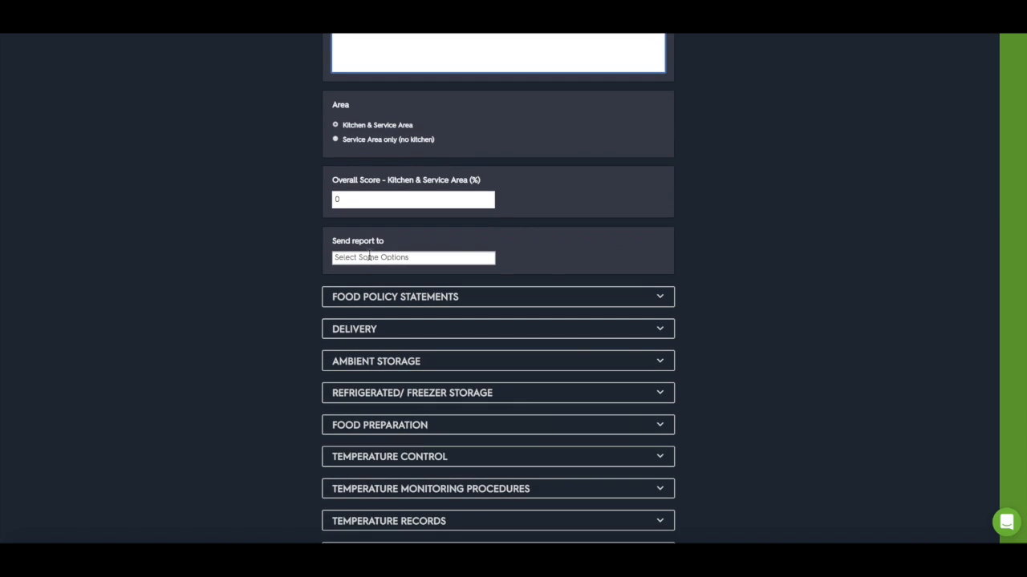
pyautogui.click(363, 256)
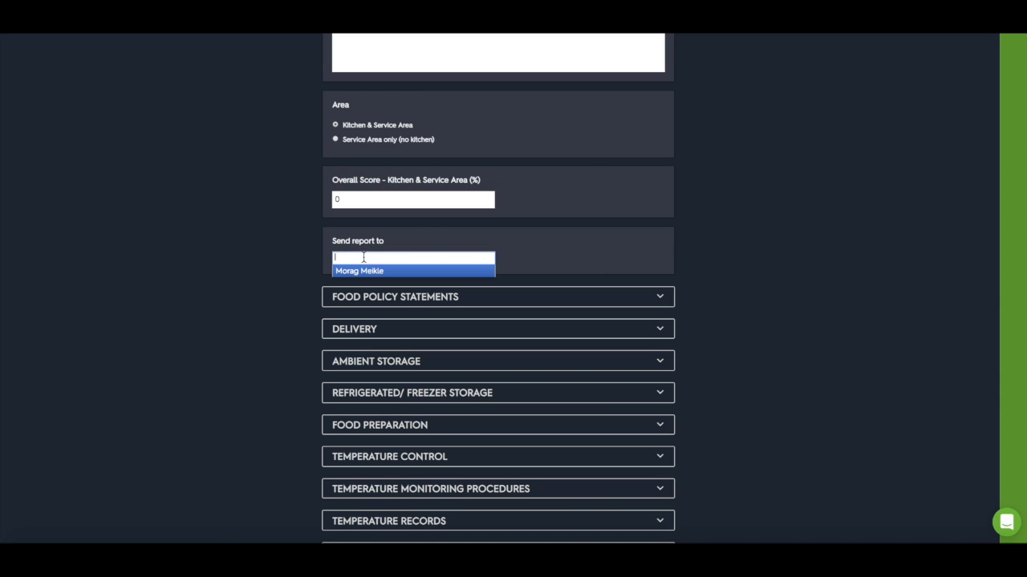
pyautogui.click(399, 245)
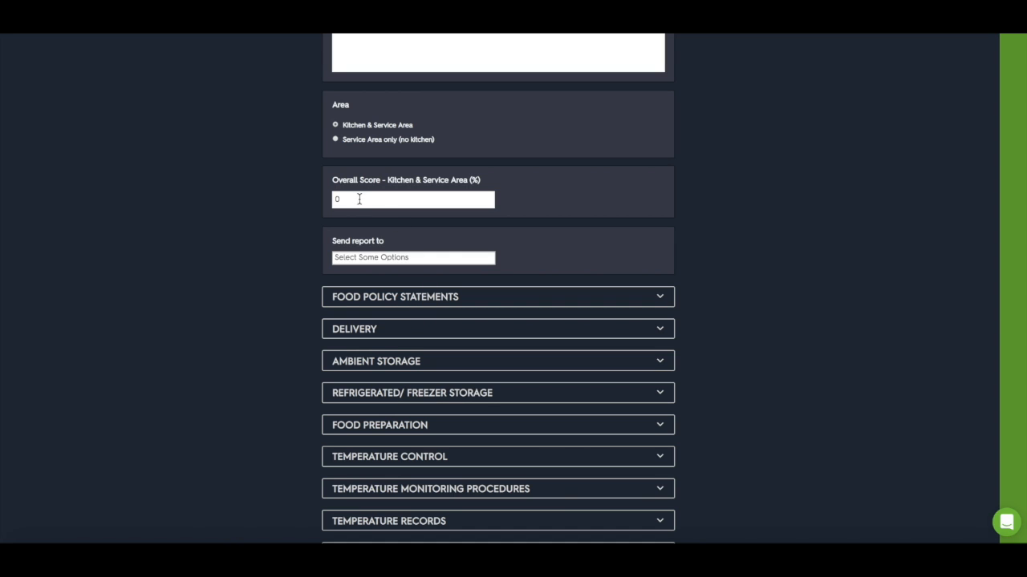
# Expand the Food Policy Statements section to view its questions and collapse it again.
pyautogui.click(410, 298)
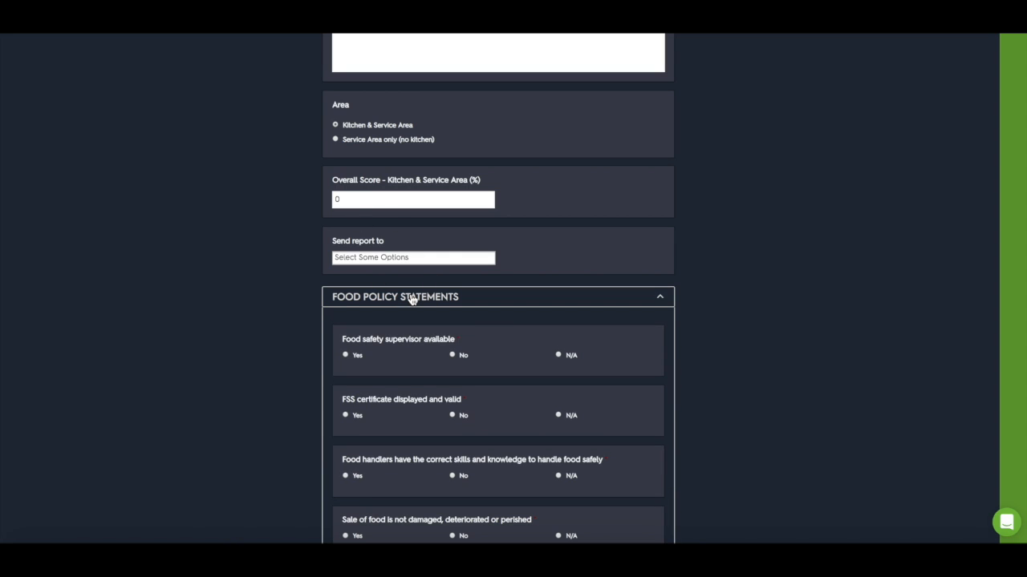
pyautogui.scroll(-1, 243, 296)
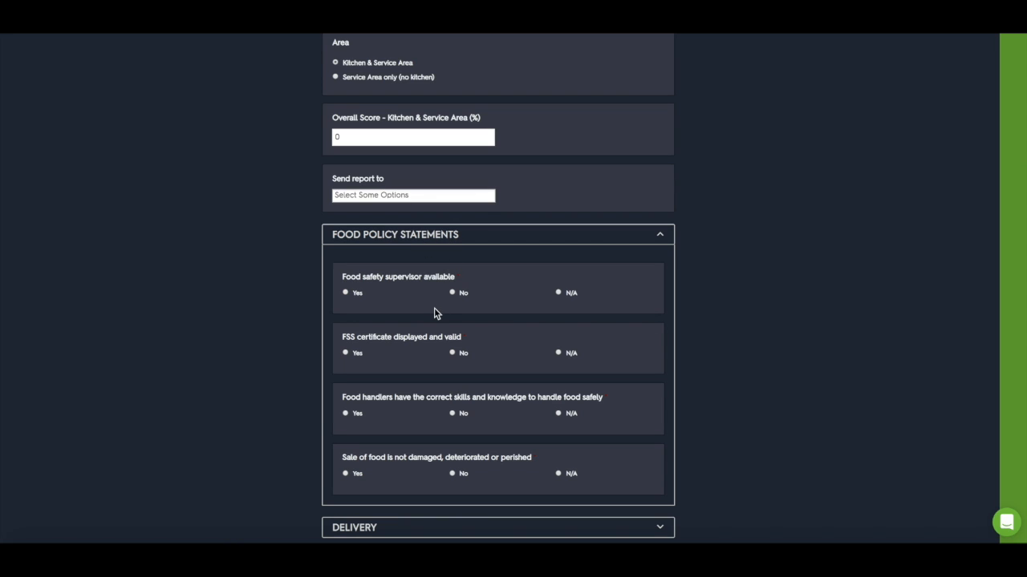
pyautogui.click(454, 237)
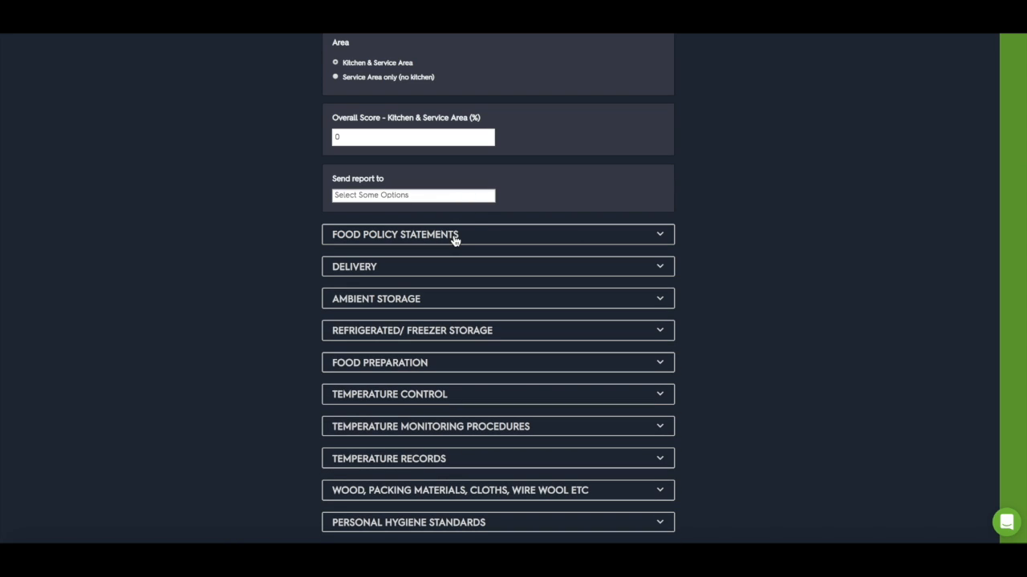
# In the Delivery section, try No for "No authorised suppliers used", settle on Yes, and collapse the section.
pyautogui.click(411, 266)
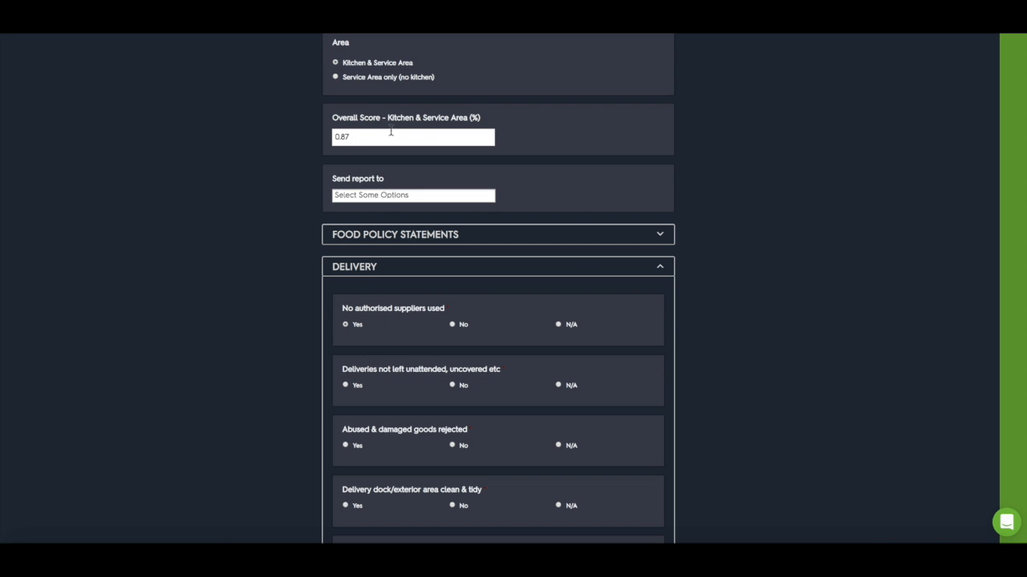
pyautogui.click(453, 324)
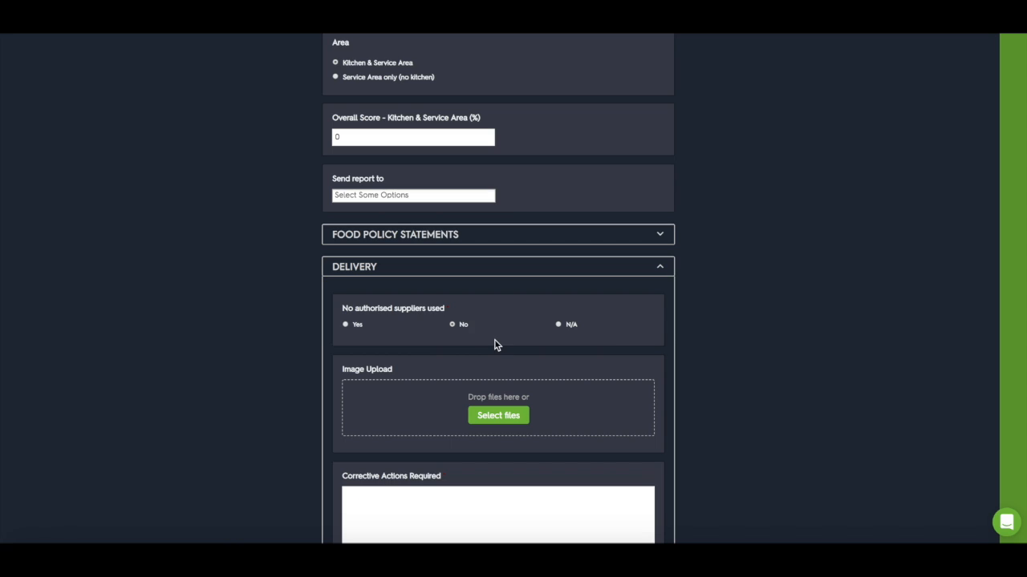
pyautogui.scroll(-1, 492, 344)
pyautogui.scroll(1, 493, 344)
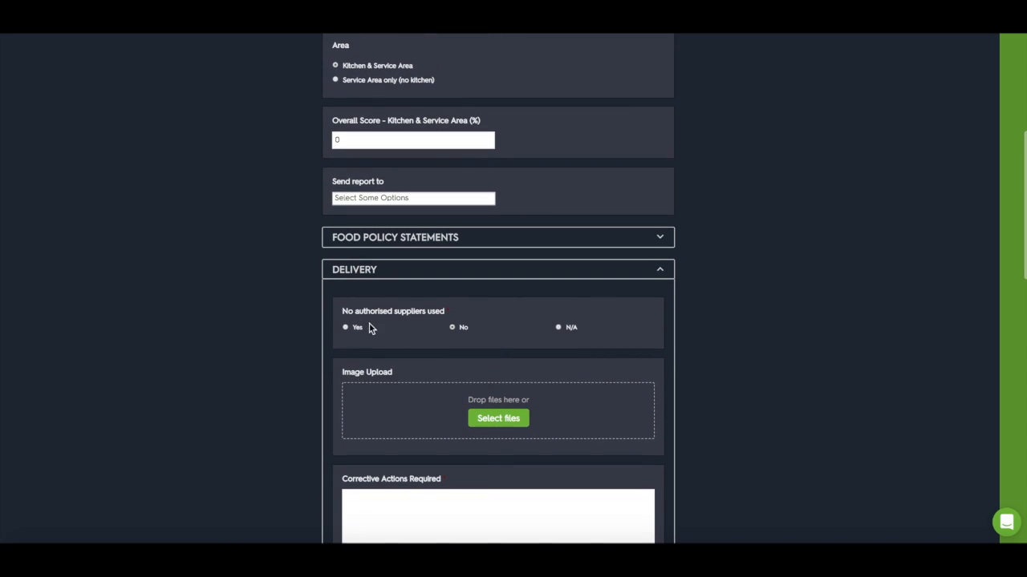
pyautogui.click(347, 328)
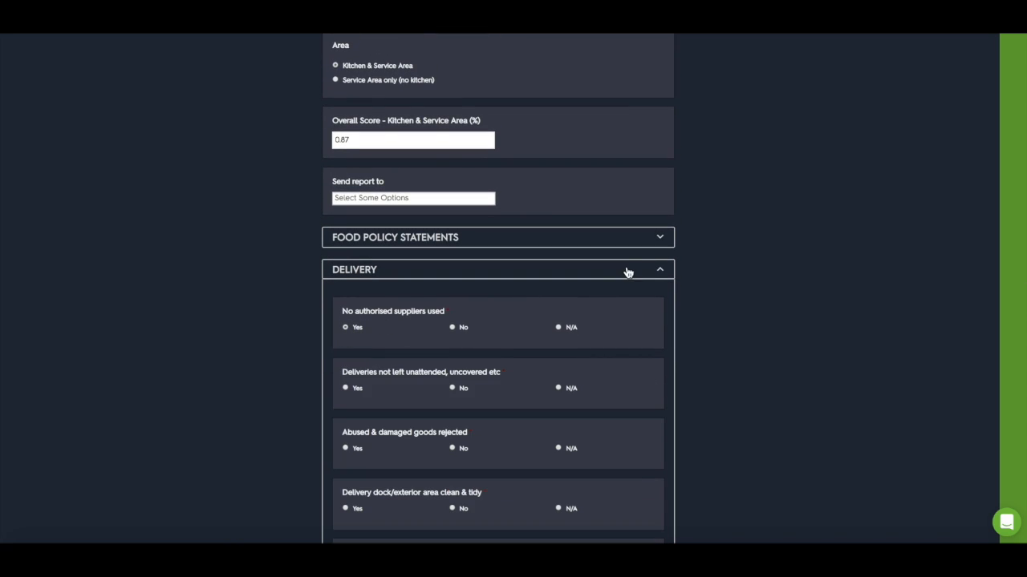
pyautogui.click(659, 271)
# Look through the list of audit sections, briefly expanding and collapsing Food Preparation and Refrigerated/ Freezer Storage.
pyautogui.scroll(-1, 731, 291)
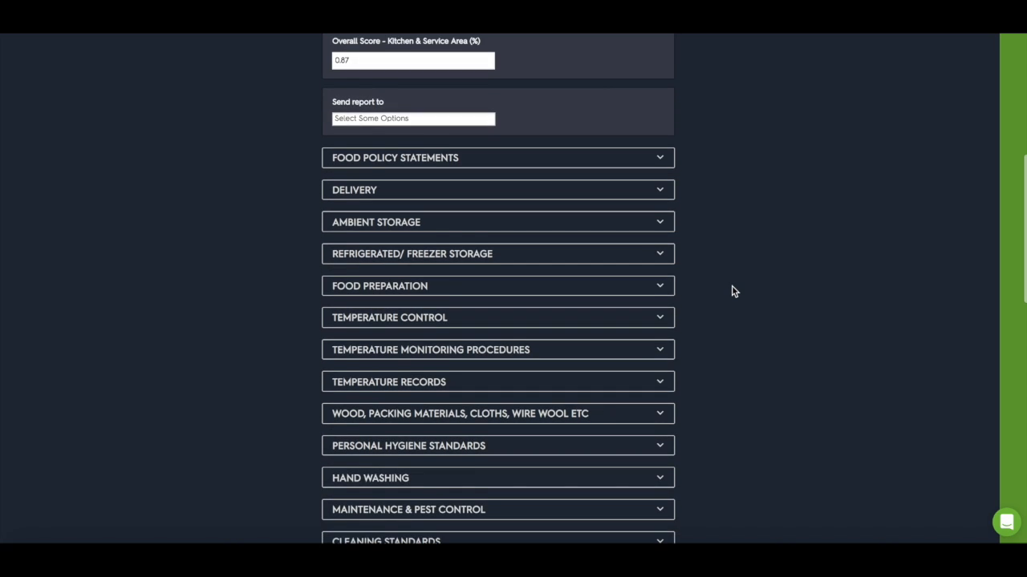
pyautogui.scroll(-1, 731, 291)
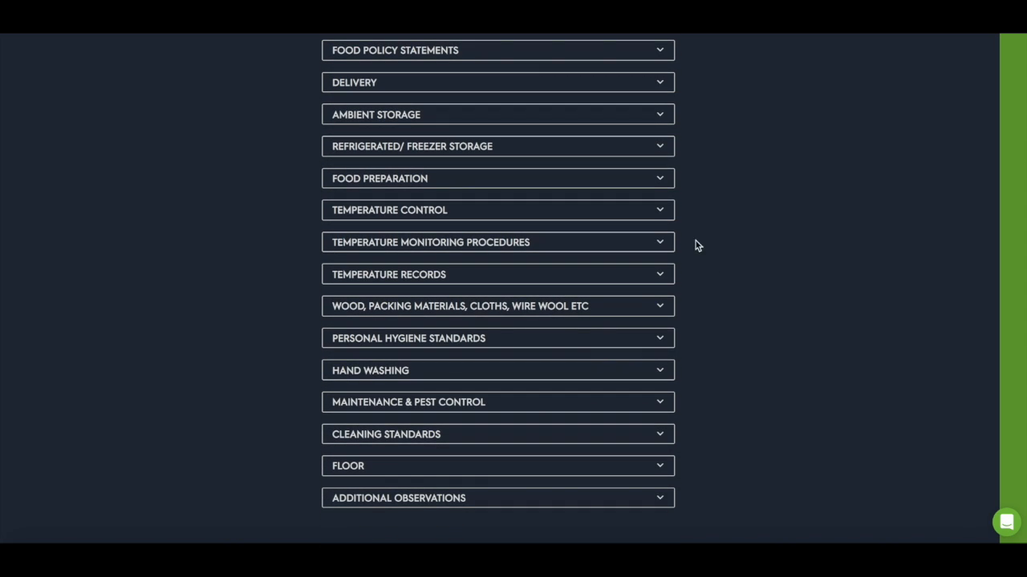
pyautogui.click(661, 179)
pyautogui.click(661, 179)
pyautogui.click(660, 147)
pyautogui.click(661, 147)
# Check the Overall Score - Kitchen & Service Area (%) field without editing it.
pyautogui.scroll(1, 663, 150)
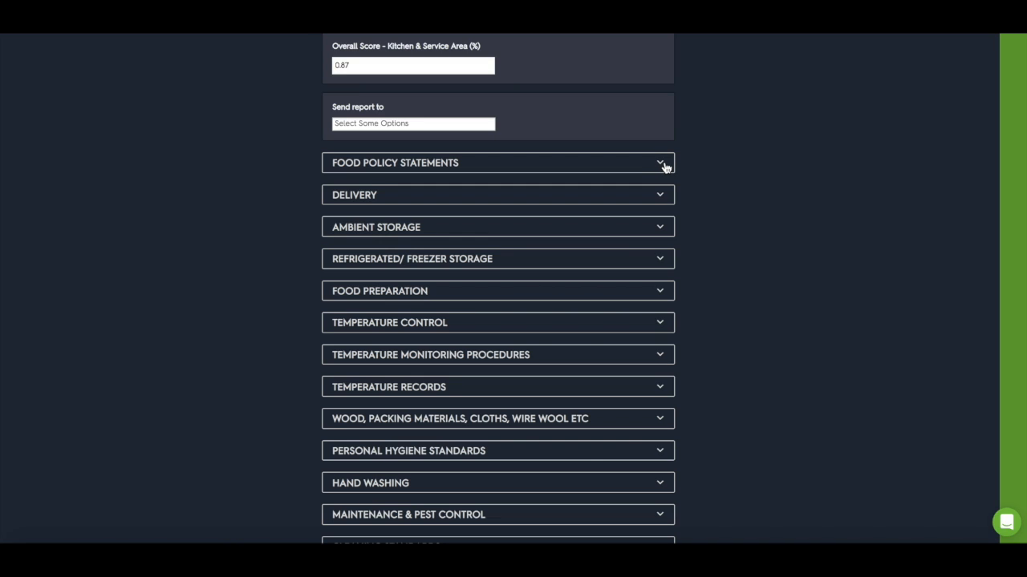
pyautogui.click(360, 62)
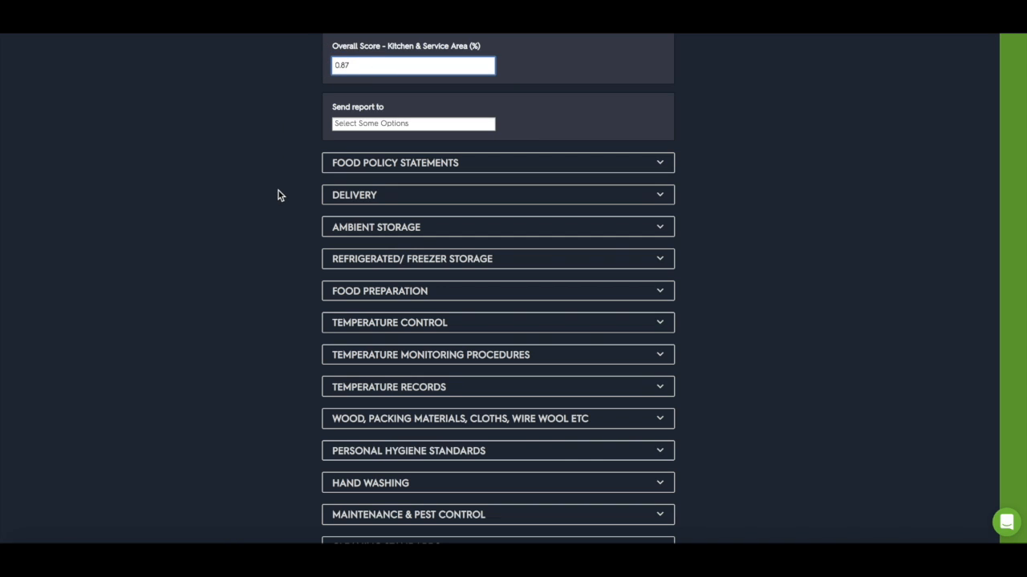
pyautogui.scroll(1, 280, 196)
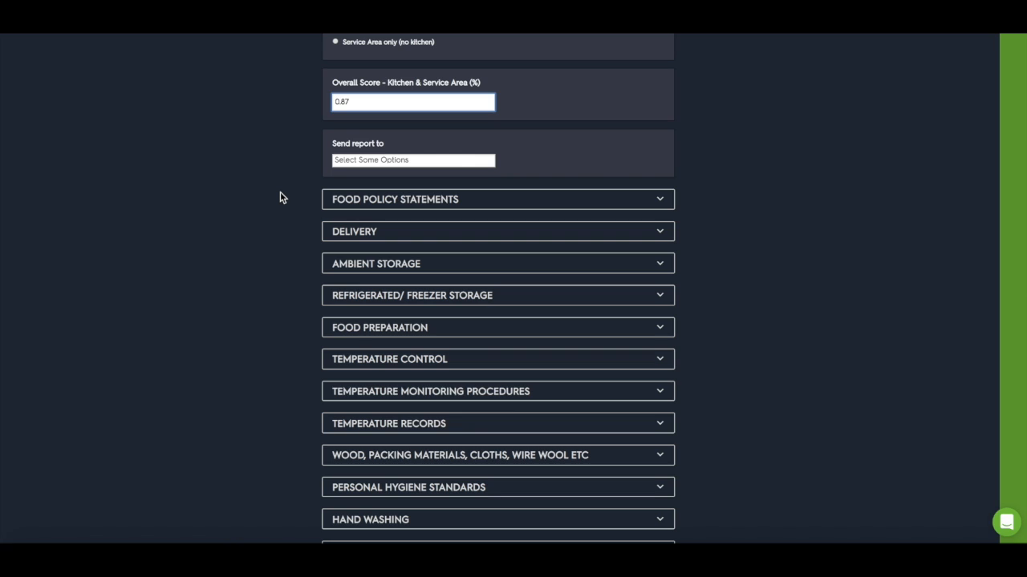
pyautogui.scroll(1, 280, 195)
pyautogui.scroll(-1, 280, 196)
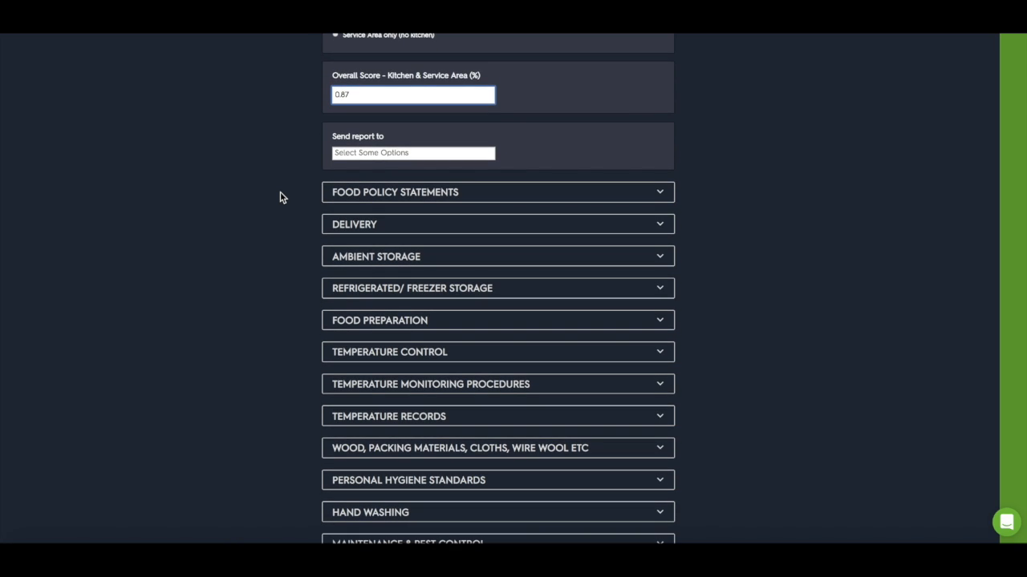
pyautogui.scroll(-1, 783, 299)
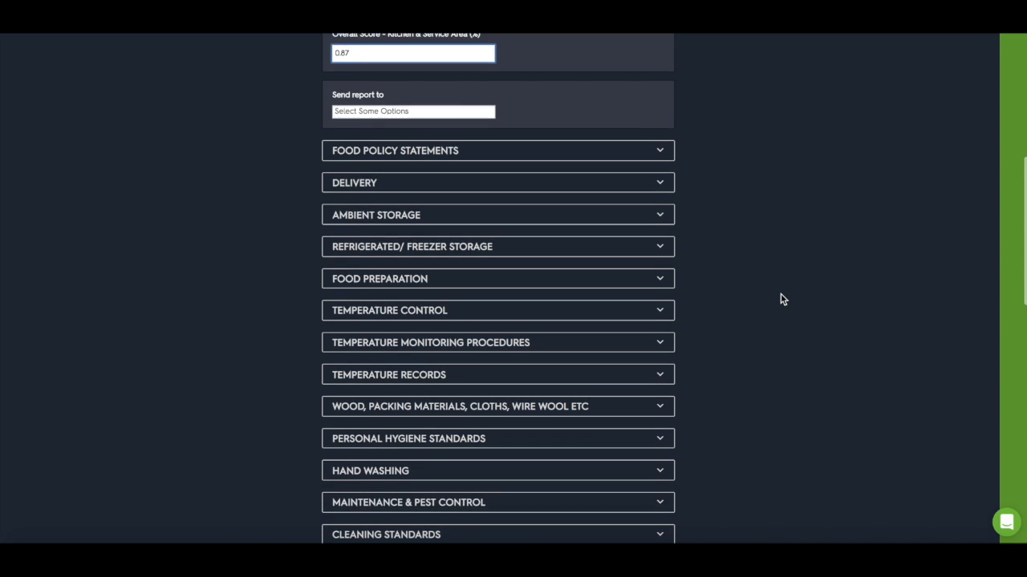
# Expand and collapse the Delivery section and the Refrigerated/ Freezer Storage section to view their questions.
pyautogui.click(664, 183)
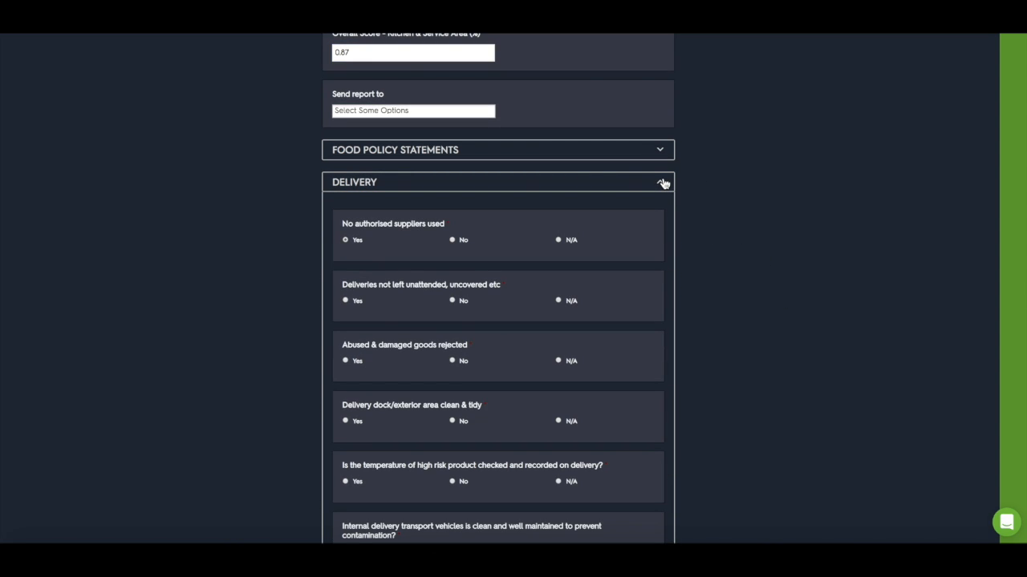
pyautogui.click(664, 184)
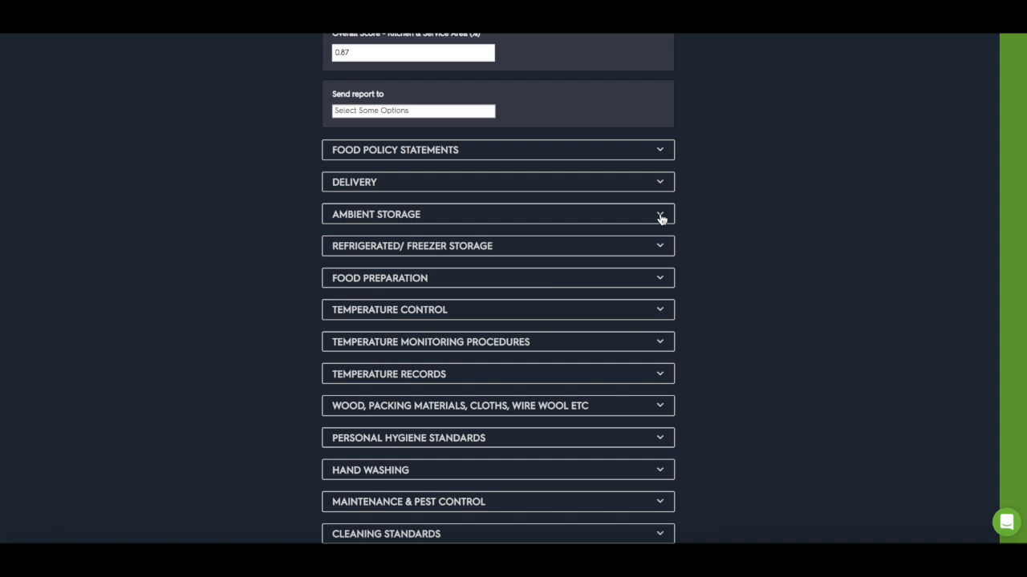
pyautogui.click(662, 246)
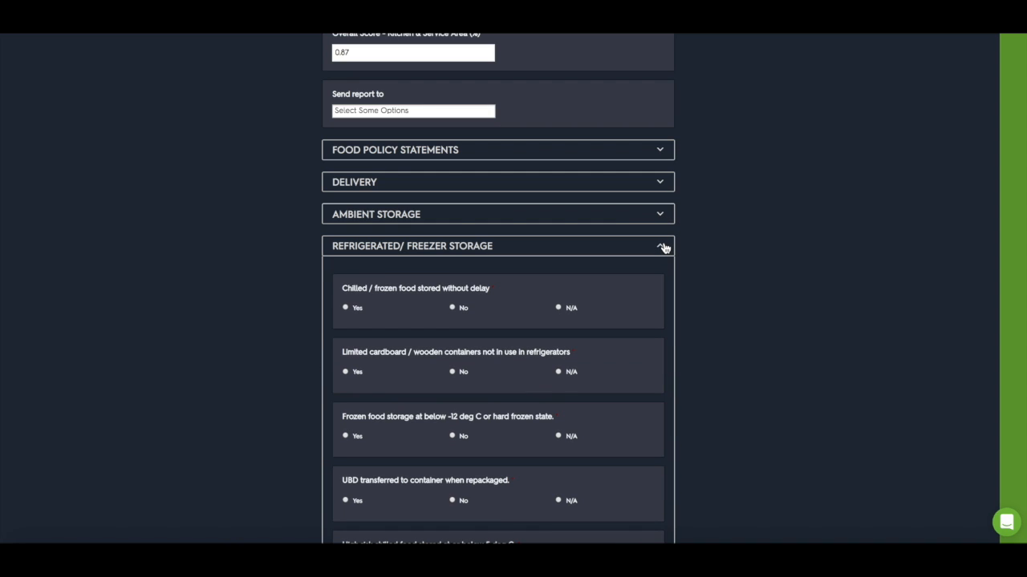
pyautogui.click(662, 248)
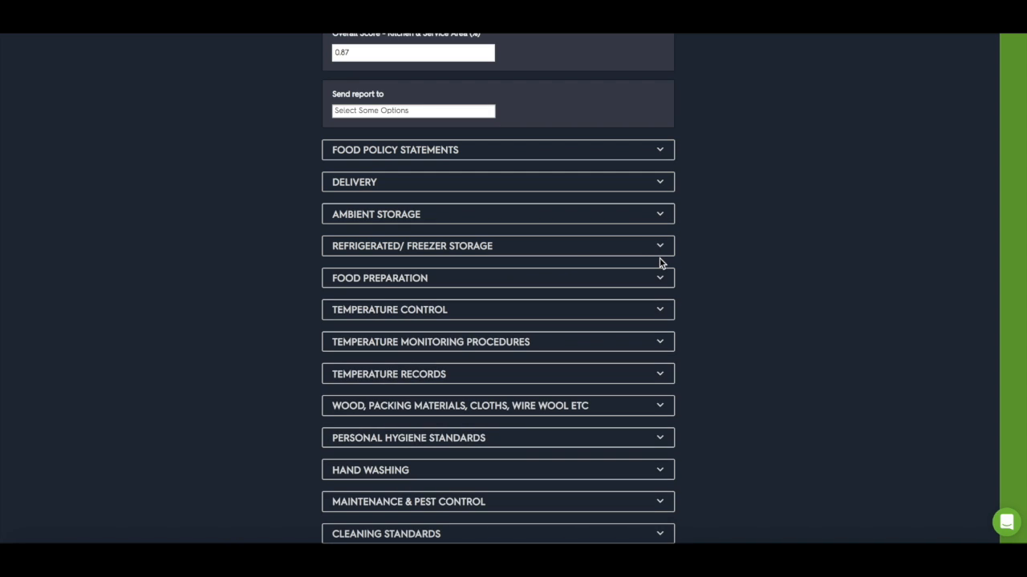
# Expand the Food Preparation section, look through its Sanitation questions, and collapse it again.
pyautogui.scroll(-1, 660, 267)
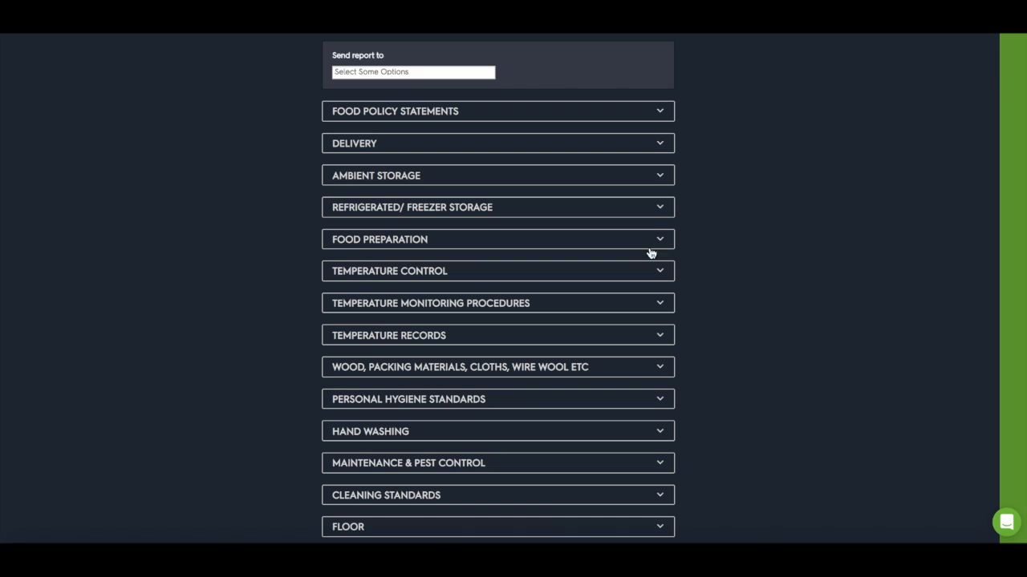
pyautogui.click(662, 242)
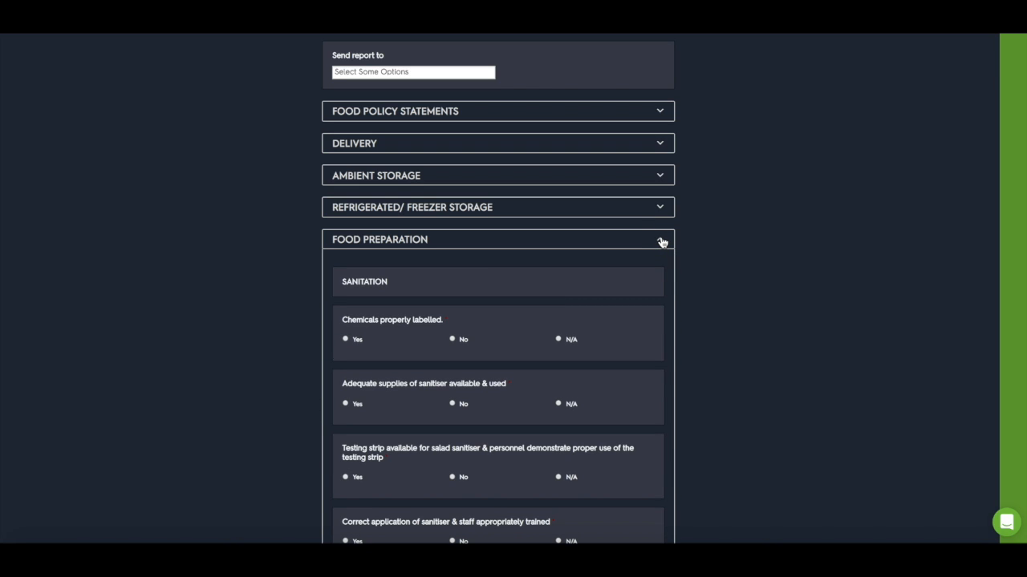
pyautogui.scroll(-2, 227, 339)
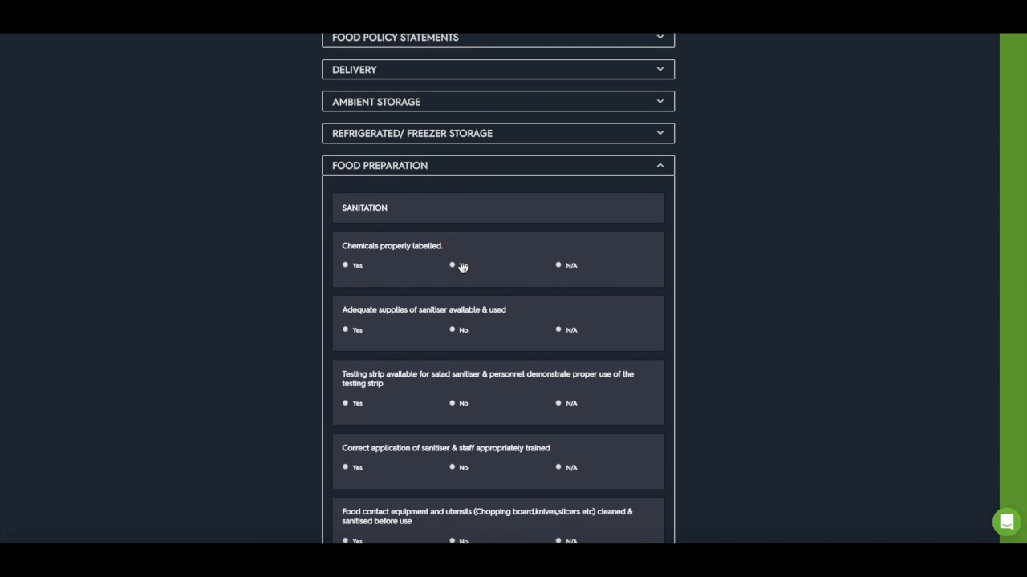
pyautogui.scroll(-2, 523, 393)
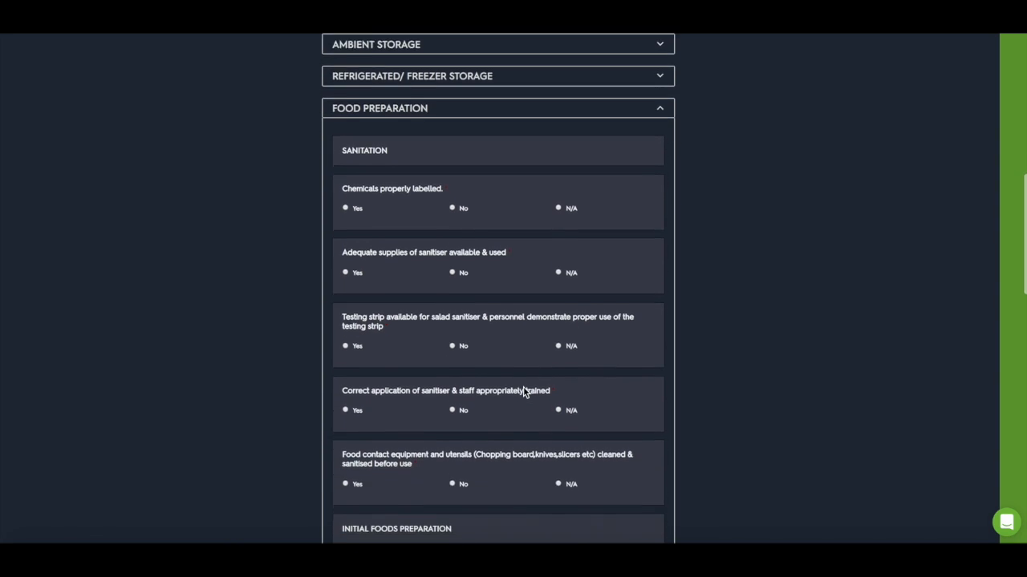
pyautogui.scroll(3, 523, 393)
pyautogui.click(660, 204)
# Review the list of collapsed audit sections from Food Policy Statements through Additional Observations.
pyautogui.scroll(-2, 663, 247)
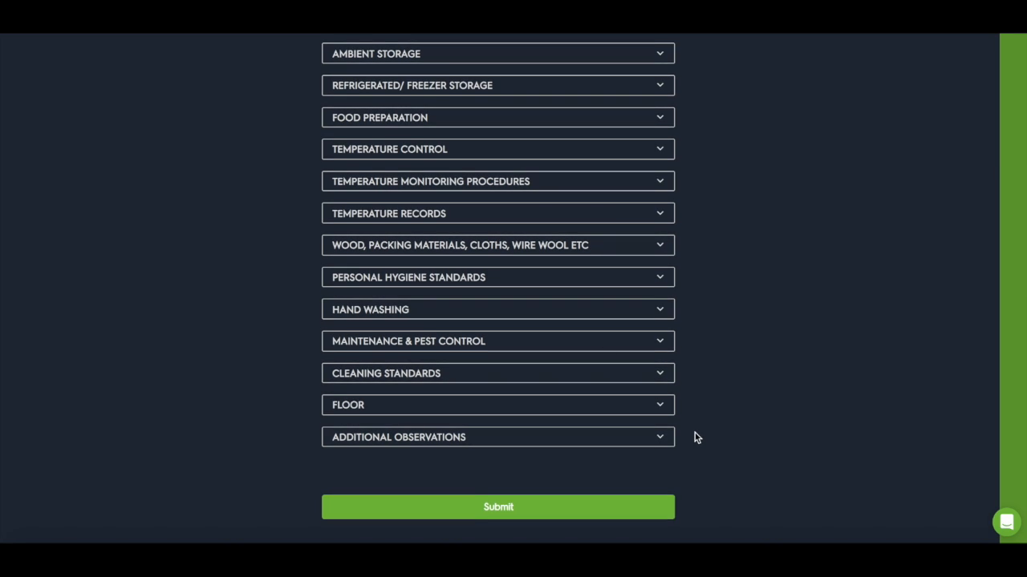
pyautogui.scroll(1, 697, 438)
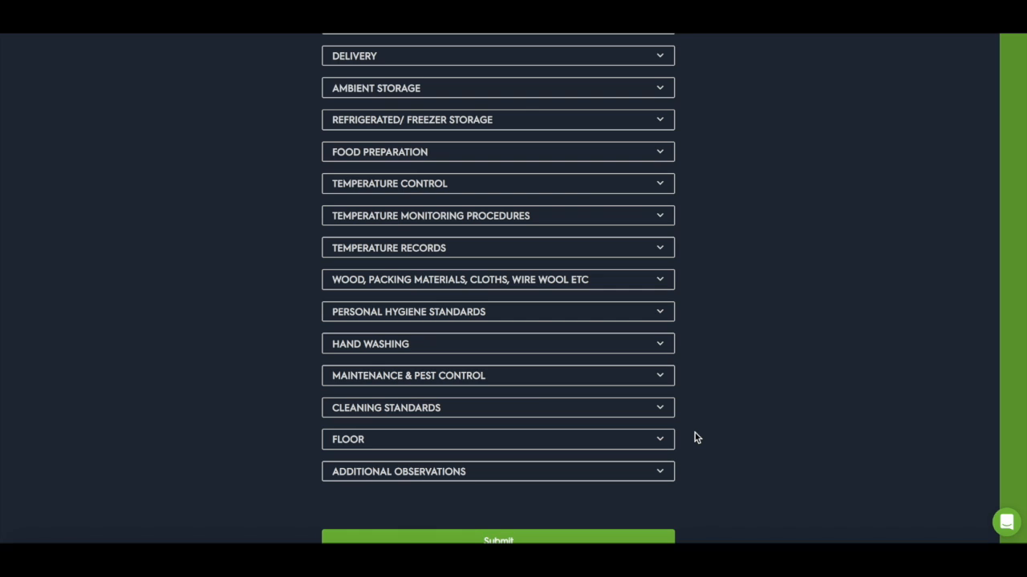
pyautogui.scroll(1, 697, 437)
pyautogui.scroll(1, 696, 437)
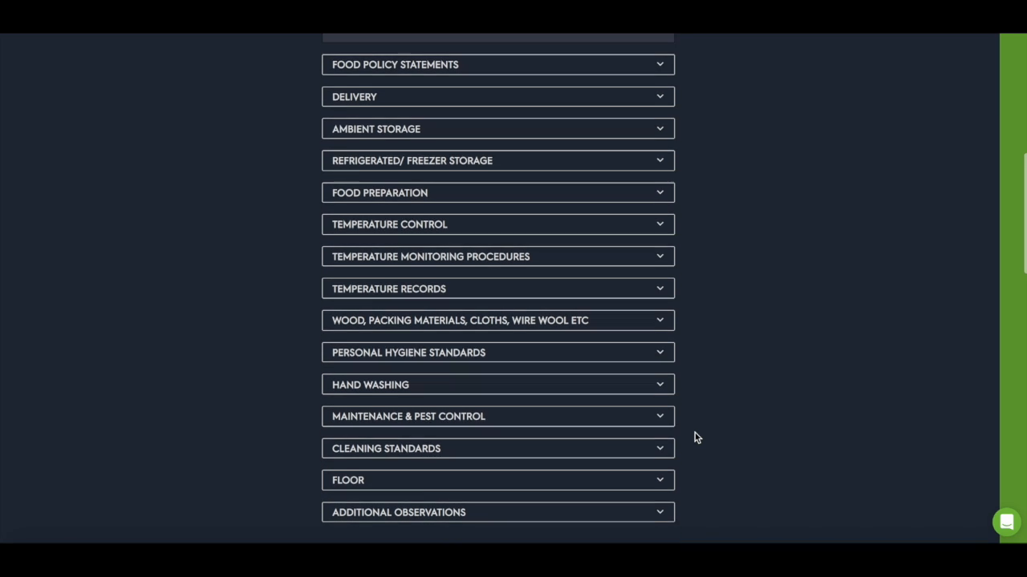
pyautogui.scroll(-1, 697, 437)
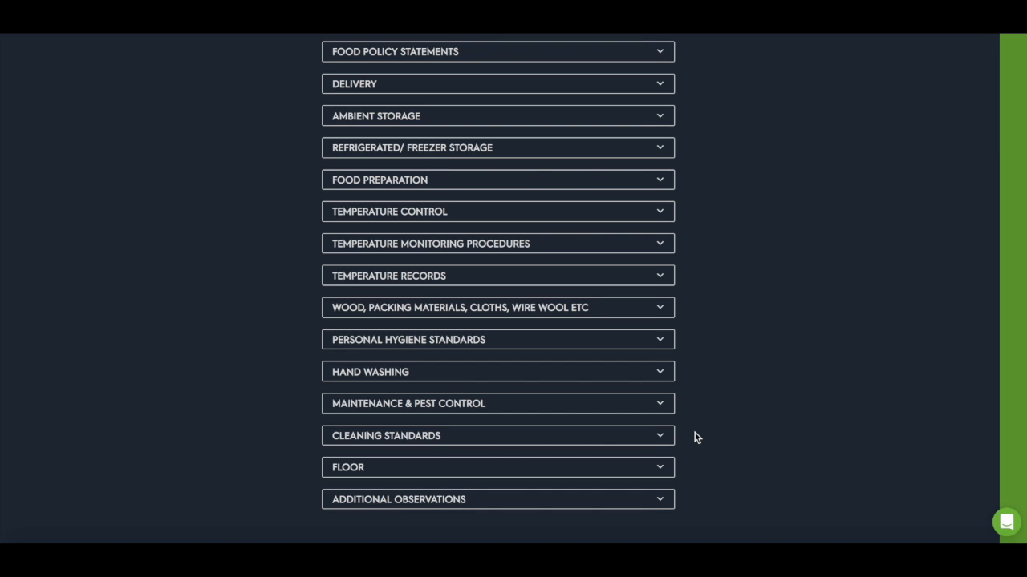
pyautogui.scroll(1, 742, 410)
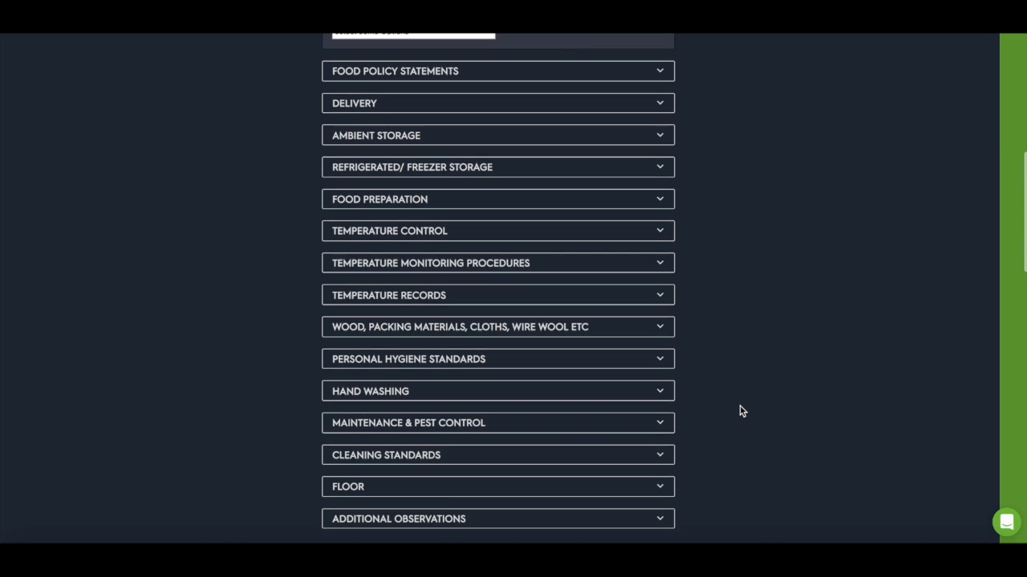
# In Food Policy Statements, answer No to "Food safety supervisor available", enter the empty Corrective Actions Required field, and collapse the section.
pyautogui.scroll(2, 742, 410)
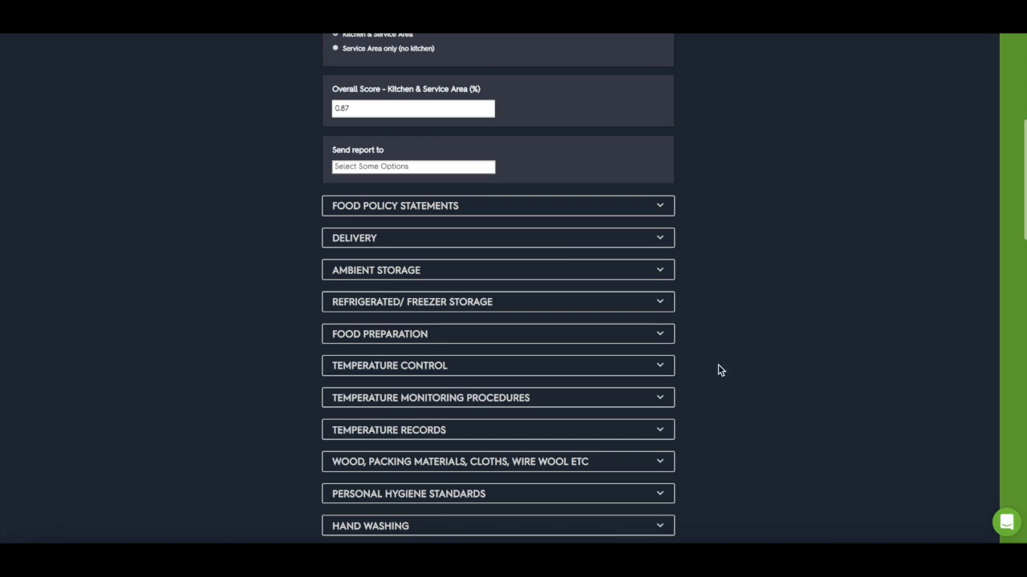
pyautogui.click(659, 209)
pyautogui.click(659, 209)
pyautogui.click(660, 208)
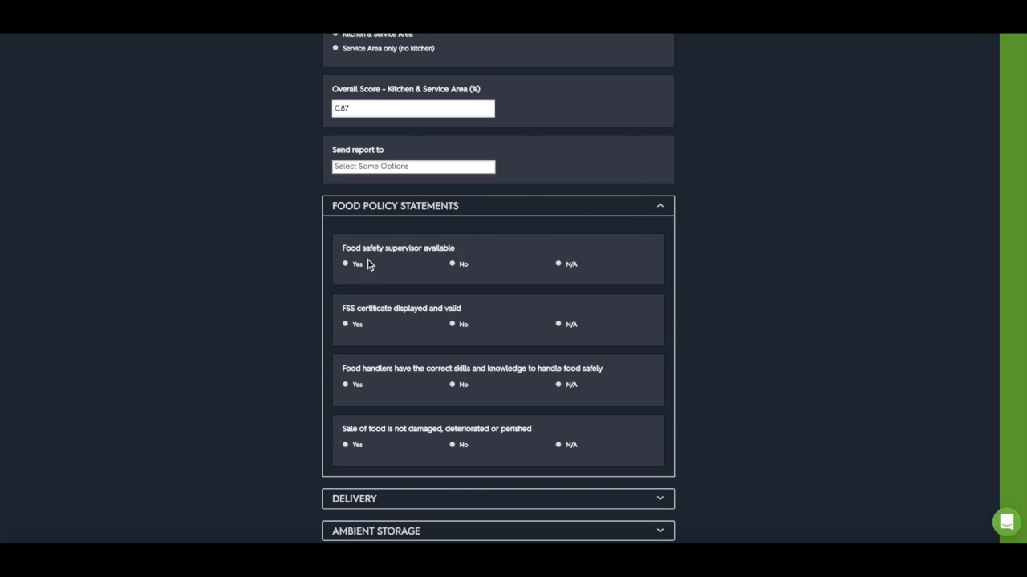
pyautogui.click(452, 265)
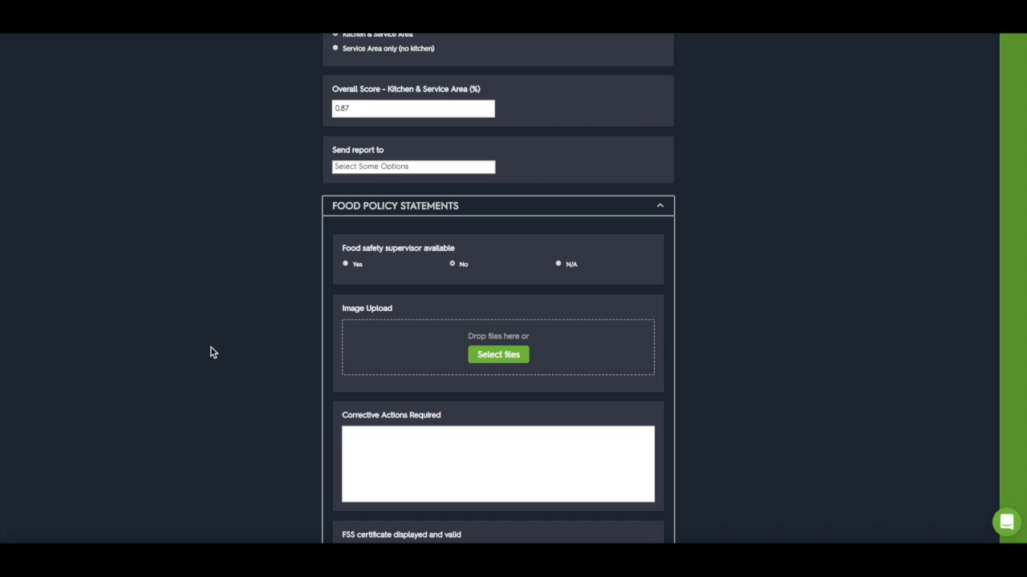
pyautogui.scroll(-1, 213, 353)
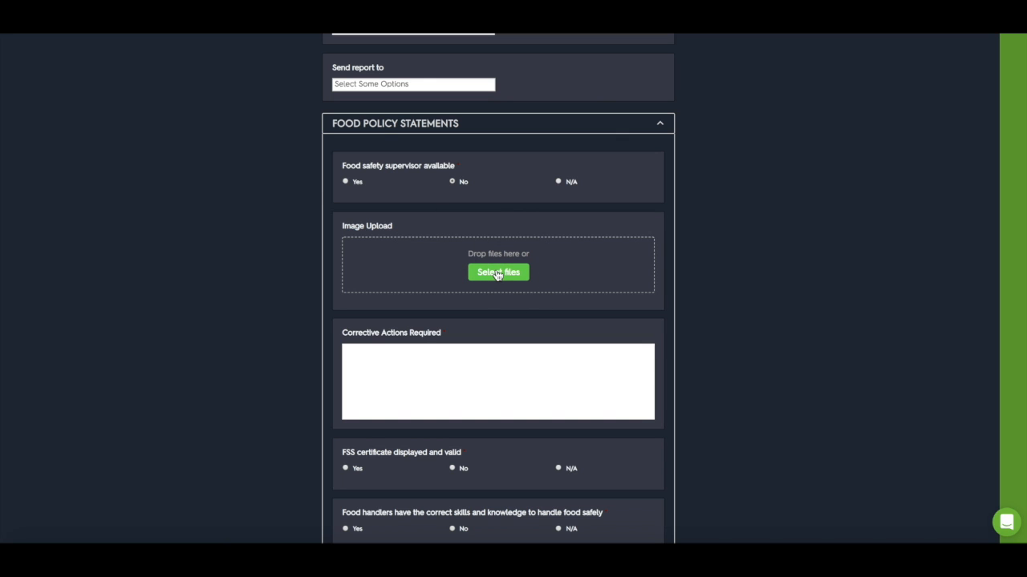
pyautogui.click(378, 367)
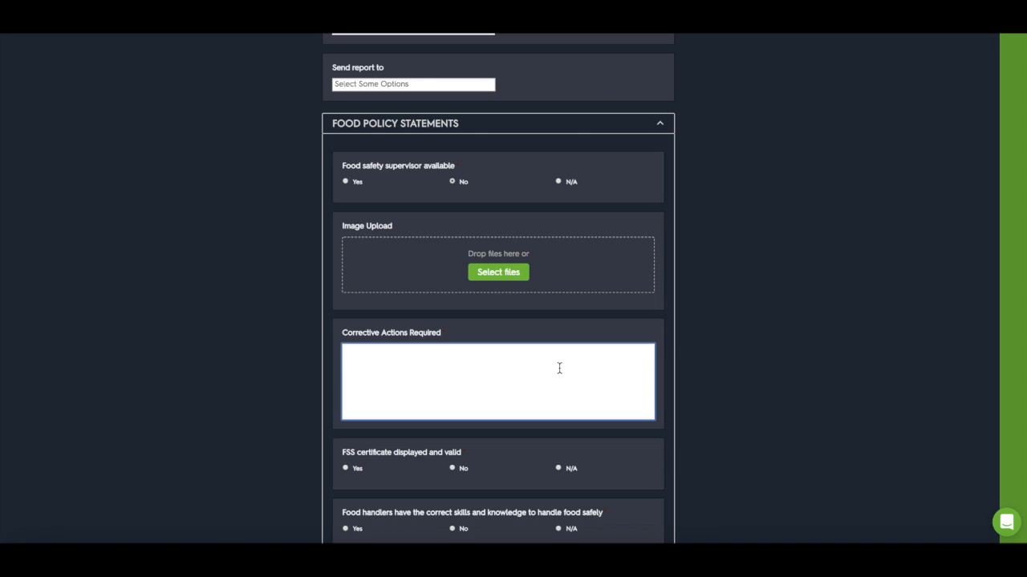
pyautogui.click(660, 126)
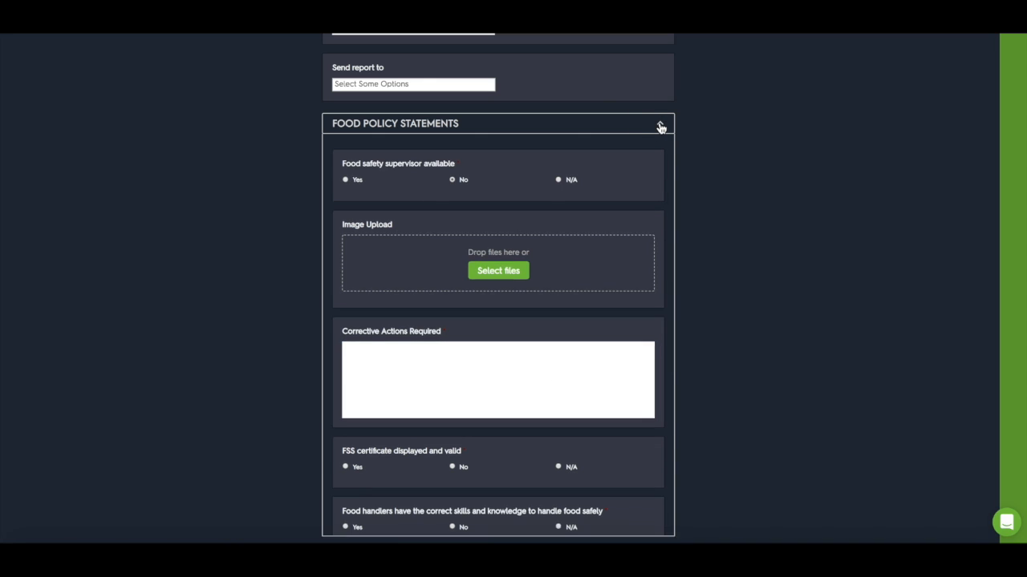
# Reopen the Delivery section, switch "No authorised suppliers used" to No and back to Yes, and collapse the section.
pyautogui.click(660, 158)
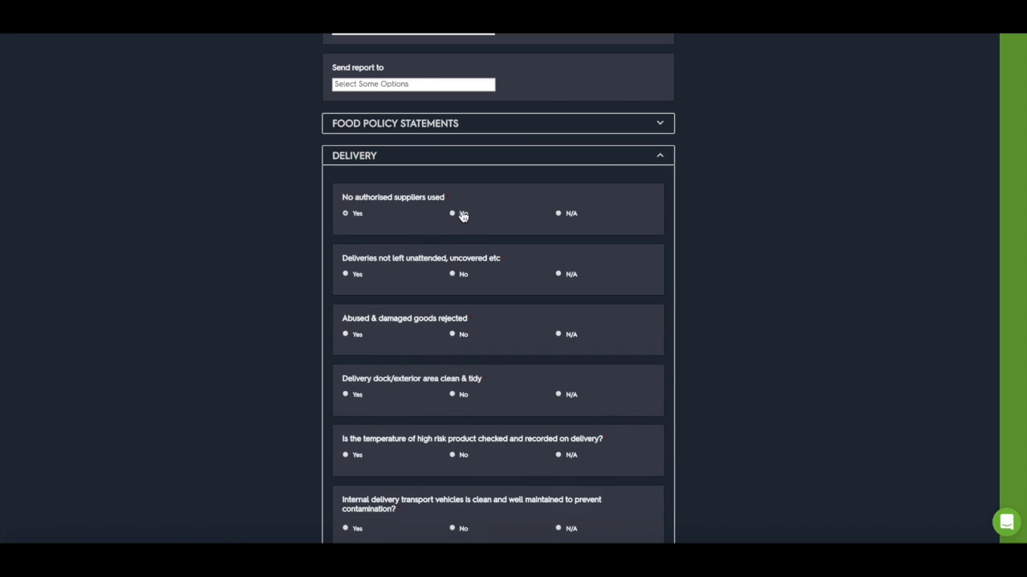
pyautogui.click(463, 216)
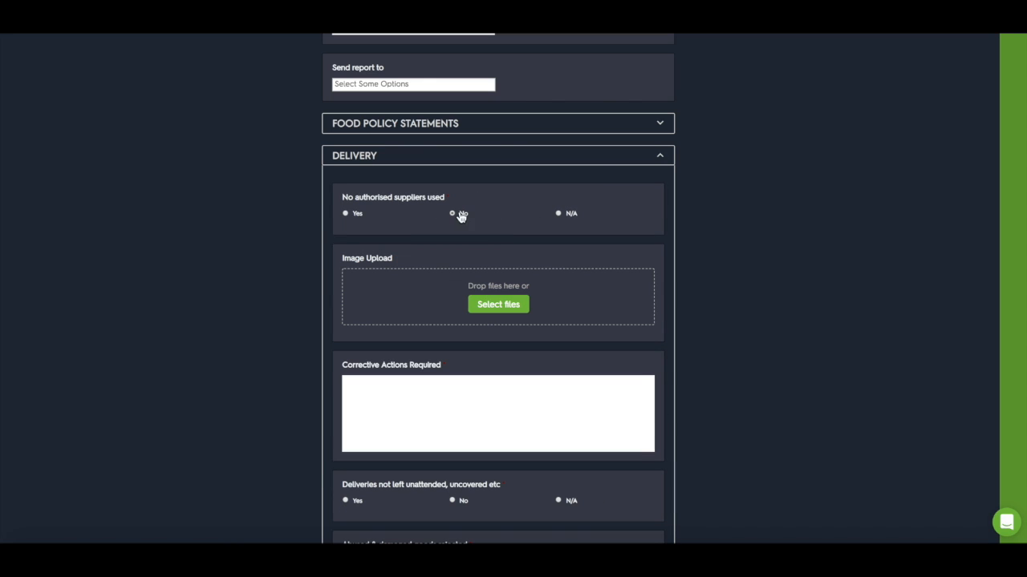
pyautogui.click(345, 216)
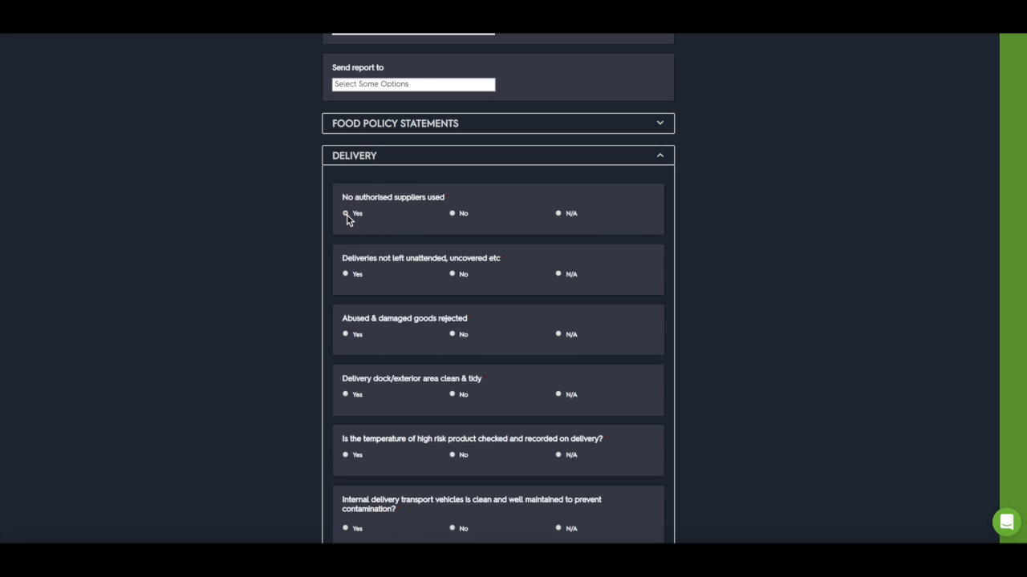
pyautogui.click(662, 158)
# Look over the whole Internal Audit form, from the header fields down to the Submit button and back up to the title.
pyautogui.scroll(-1, 736, 203)
pyautogui.scroll(6, 738, 204)
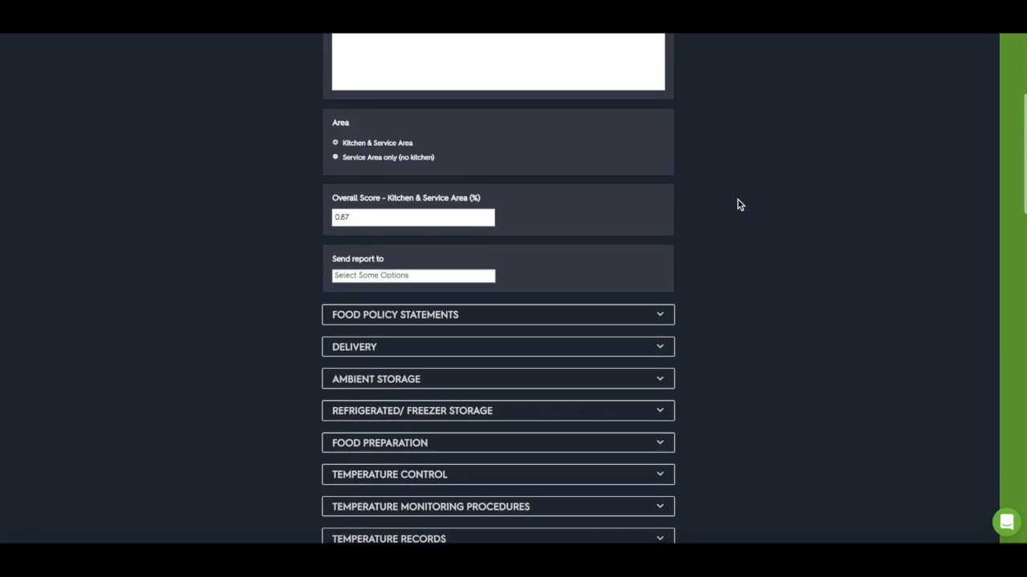
pyautogui.scroll(3, 739, 205)
pyautogui.scroll(-10, 739, 205)
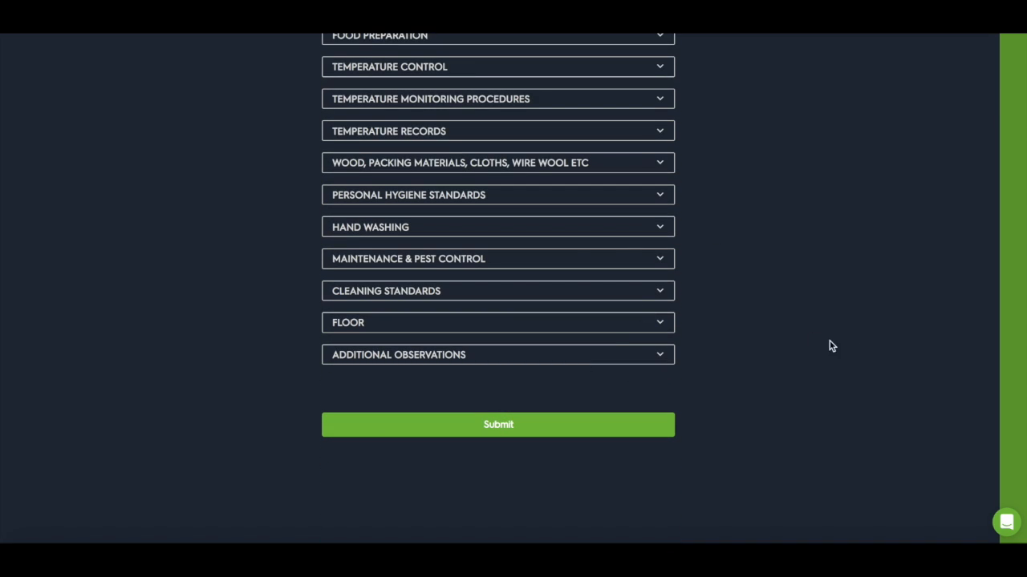
pyautogui.scroll(7, 734, 282)
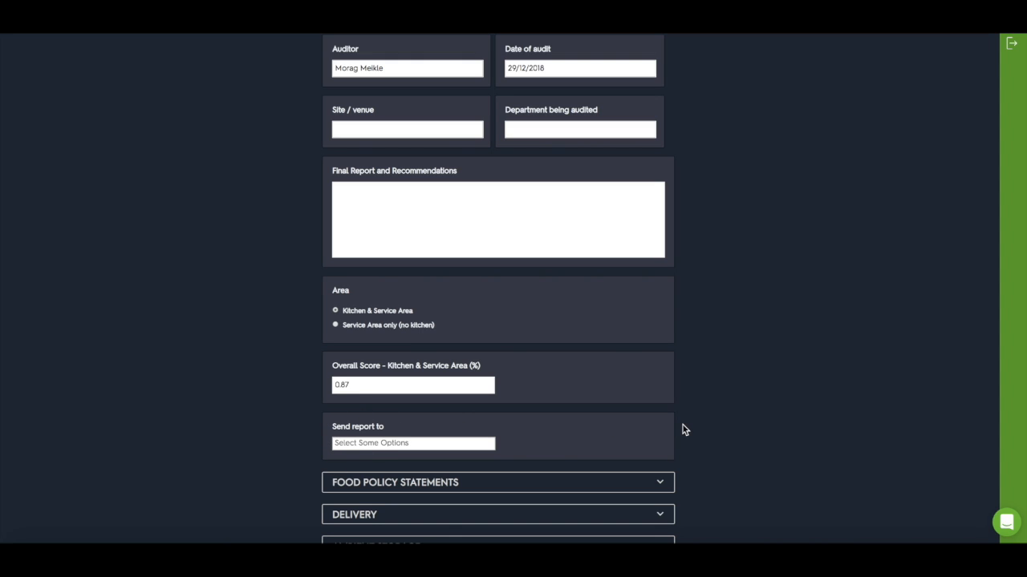
pyautogui.scroll(2, 868, 431)
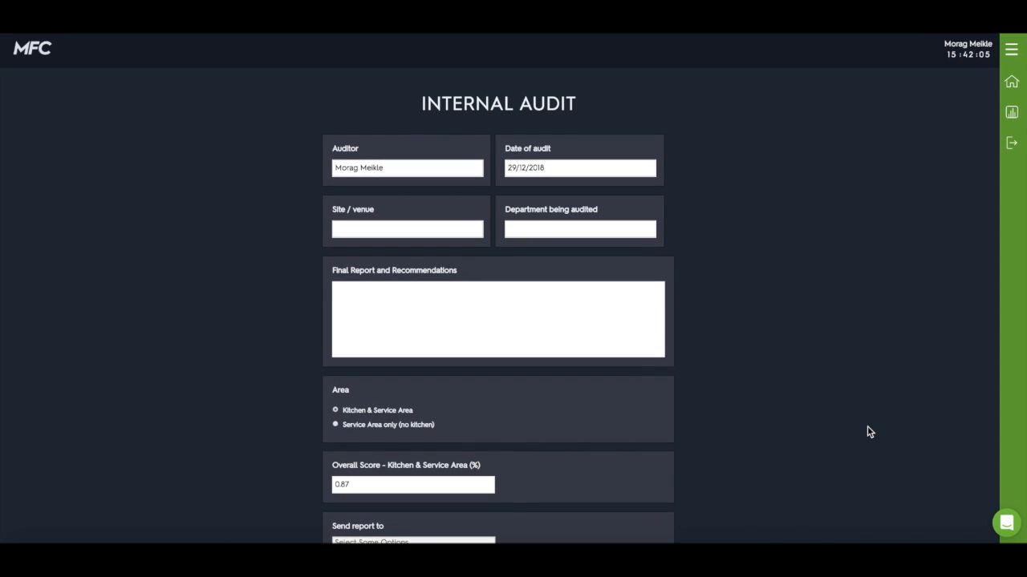